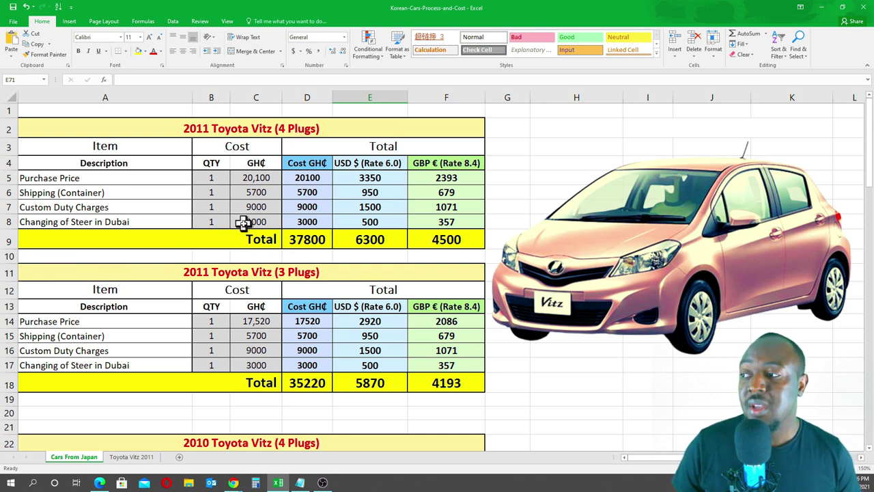
Step: Examine the GH₵ total of the 2011 Toyota Vitz (4 Plugs) and the custom duty charge of the 2010 Vitz (4 Plugs)
{"action": "left_click", "coordinate": [306, 242]}
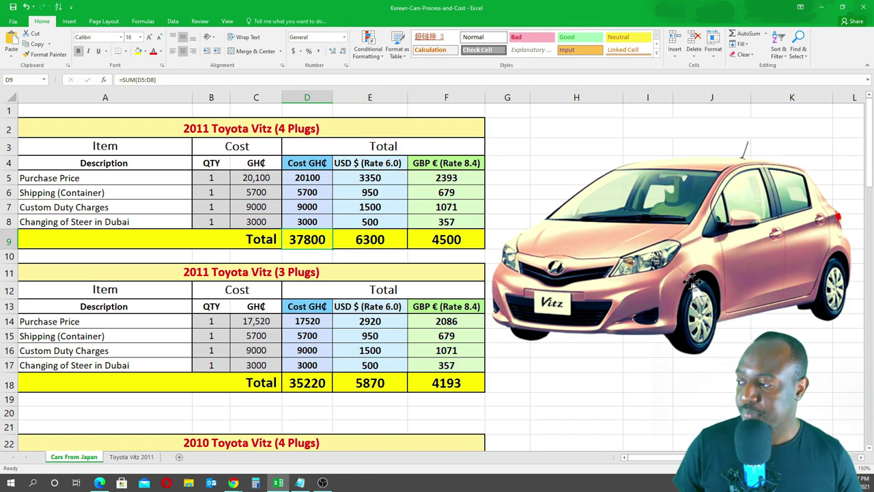
{"action": "scroll", "coordinate": [605, 283], "scroll_direction": "down", "scroll_amount": 2}
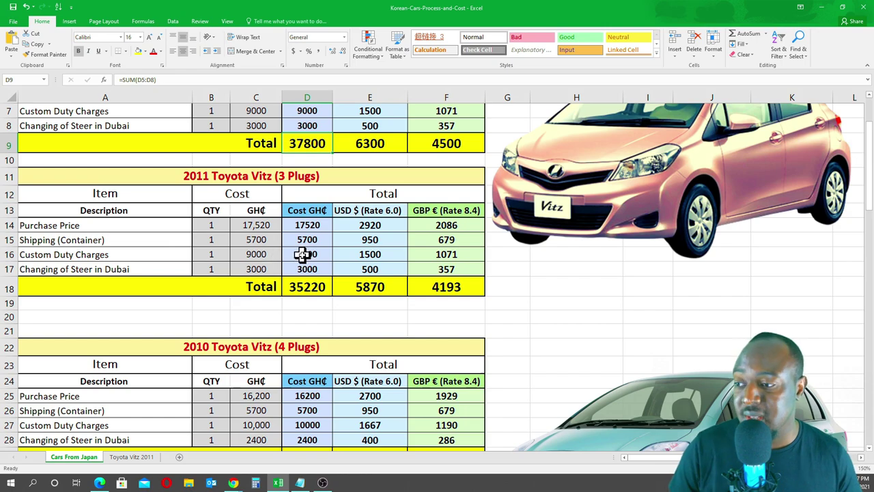
{"action": "scroll", "coordinate": [304, 254], "scroll_direction": "down", "scroll_amount": 5}
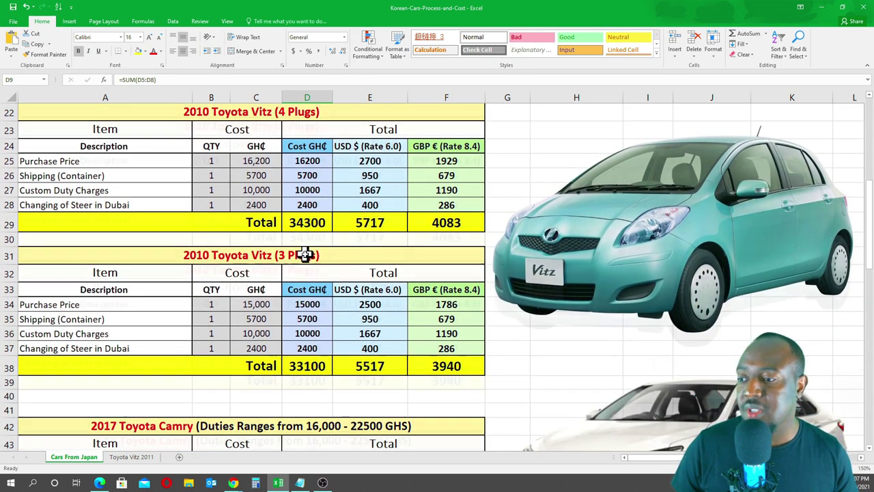
{"action": "scroll", "coordinate": [304, 254], "scroll_direction": "up", "scroll_amount": 1}
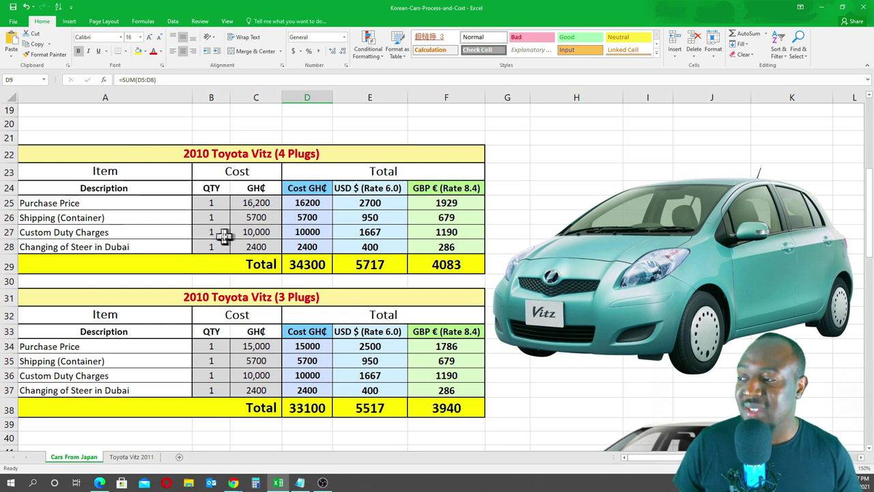
{"action": "left_click", "coordinate": [251, 232]}
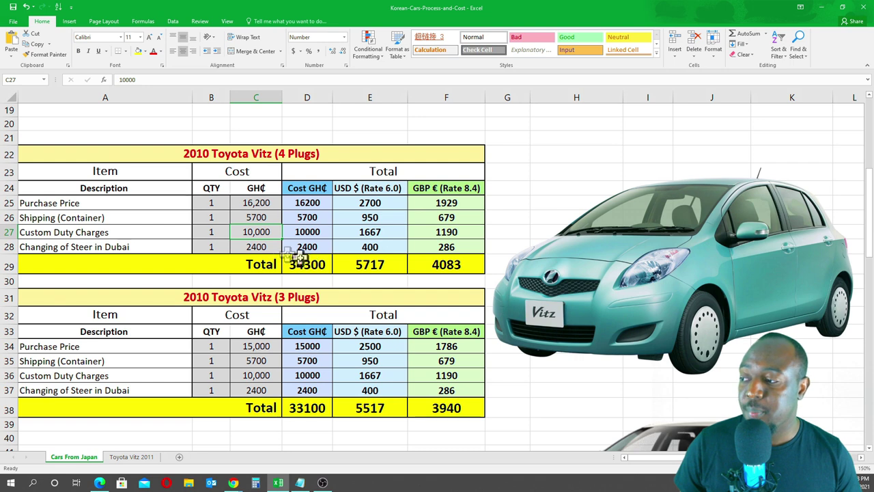
Step: Set the GH₵ cost of Changing of Steer in Dubai for the 2010 Toyota Vitz (4 Plugs) to 1800
{"action": "left_click", "coordinate": [251, 249]}
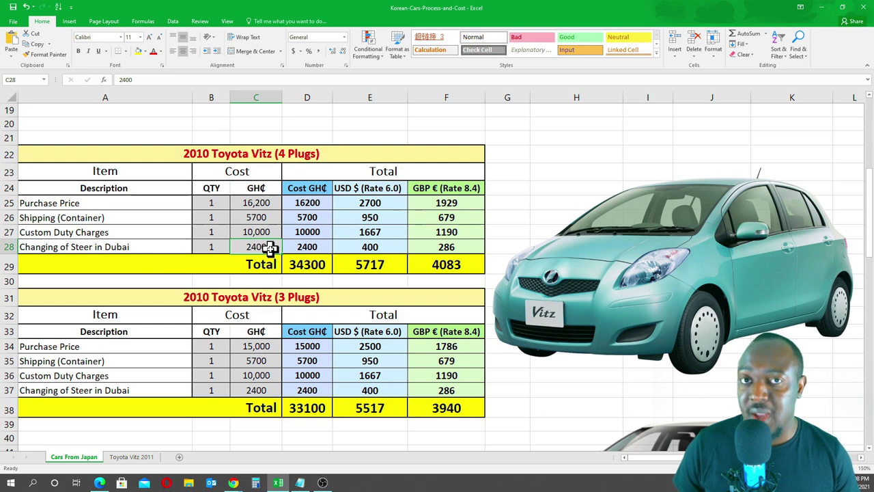
{"action": "type", "text": "18"}
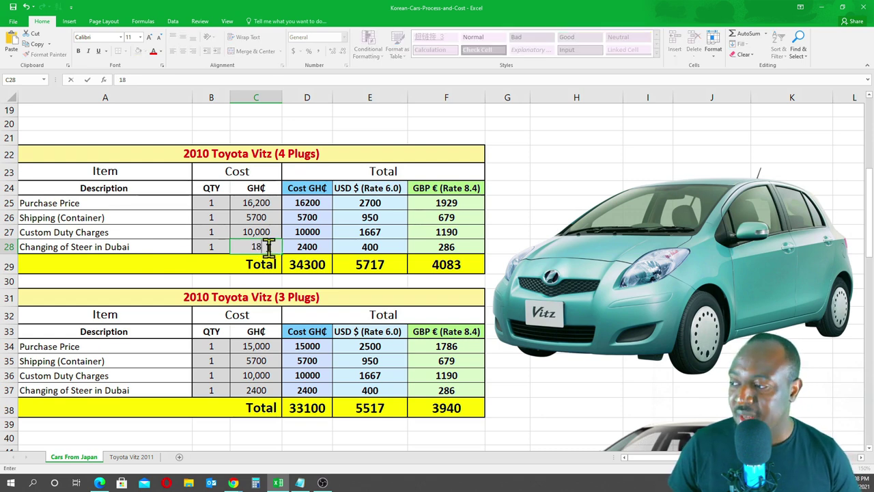
{"action": "type", "text": "00"}
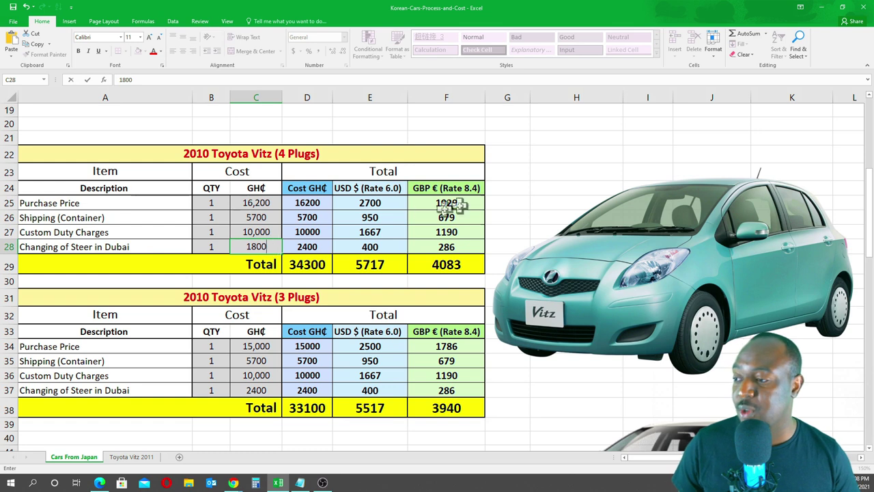
{"action": "left_click", "coordinate": [550, 182]}
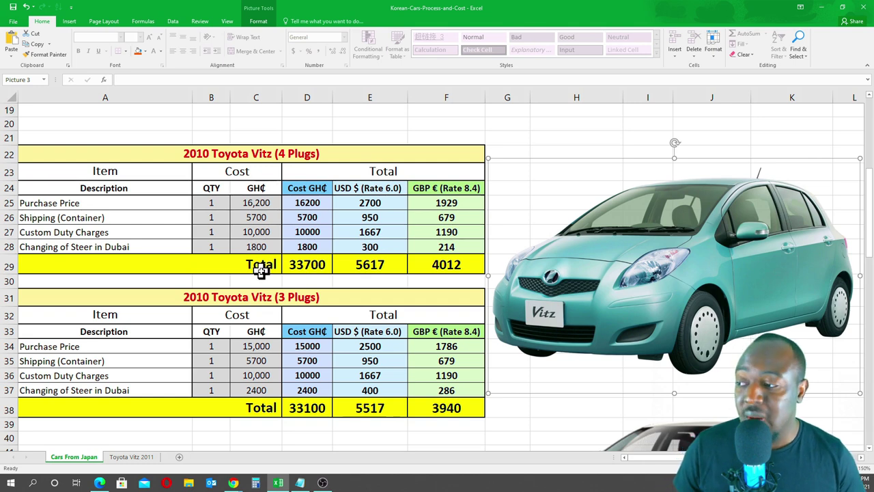
Step: Restore the GH₵ cost of Changing of Steer in Dubai for the 2010 Toyota Vitz (4 Plugs) to 2400
{"action": "left_click", "coordinate": [261, 246]}
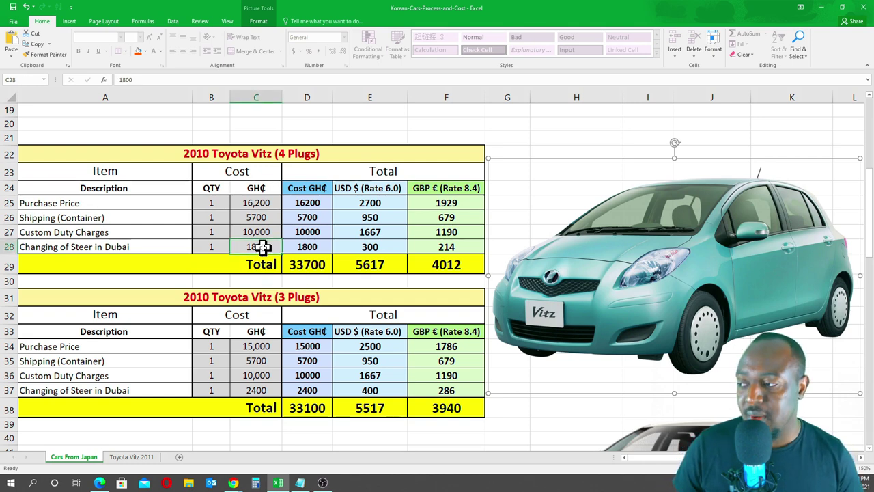
{"action": "type", "text": "2400"}
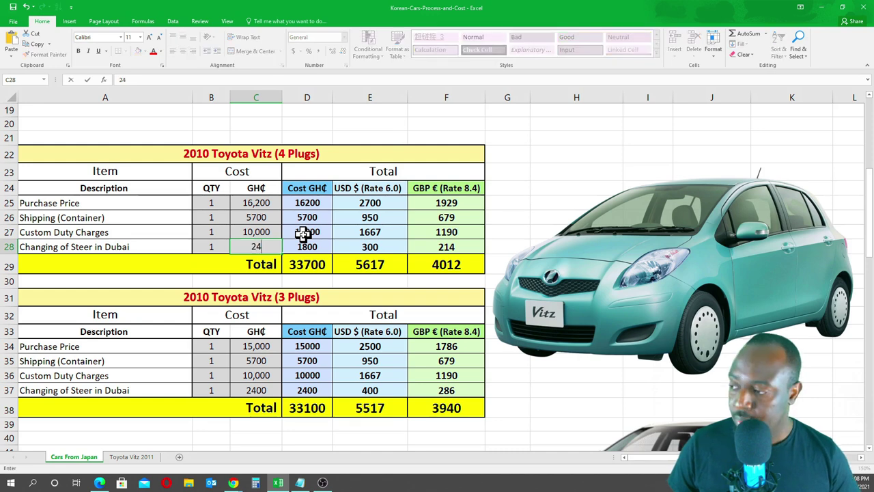
{"action": "left_click", "coordinate": [550, 203]}
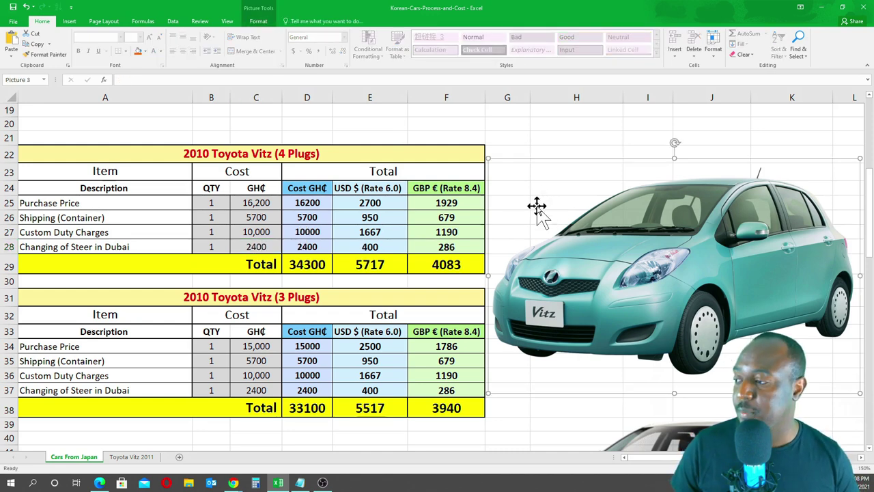
Step: Enter 1600 as the GH₵ cost of Custom Duty Charges for the 2017 Toyota Camry
{"action": "scroll", "coordinate": [536, 204], "scroll_direction": "down", "scroll_amount": 3}
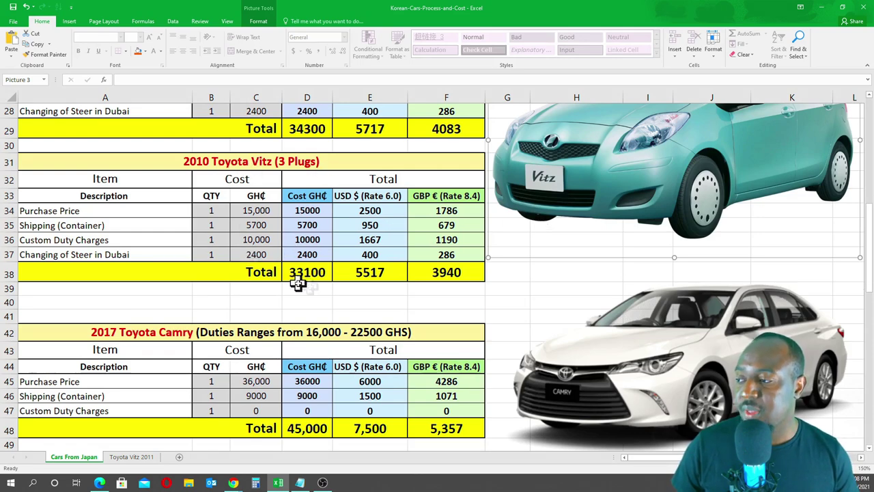
{"action": "scroll", "coordinate": [370, 267], "scroll_direction": "down", "scroll_amount": 3}
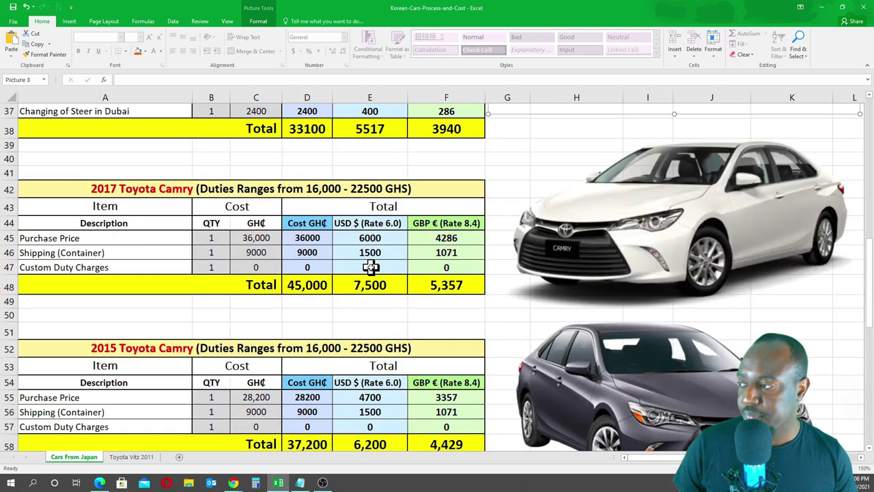
{"action": "scroll", "coordinate": [370, 267], "scroll_direction": "down", "scroll_amount": 1}
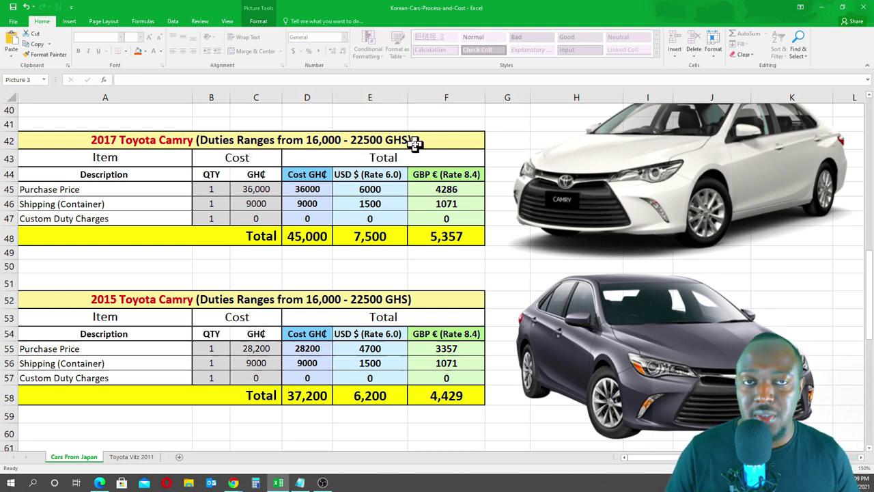
{"action": "left_click", "coordinate": [264, 219]}
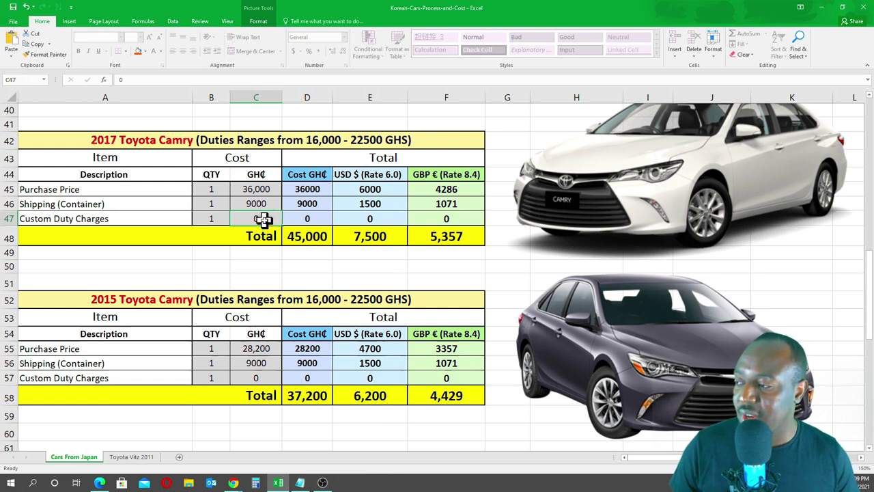
{"action": "type", "text": "1"}
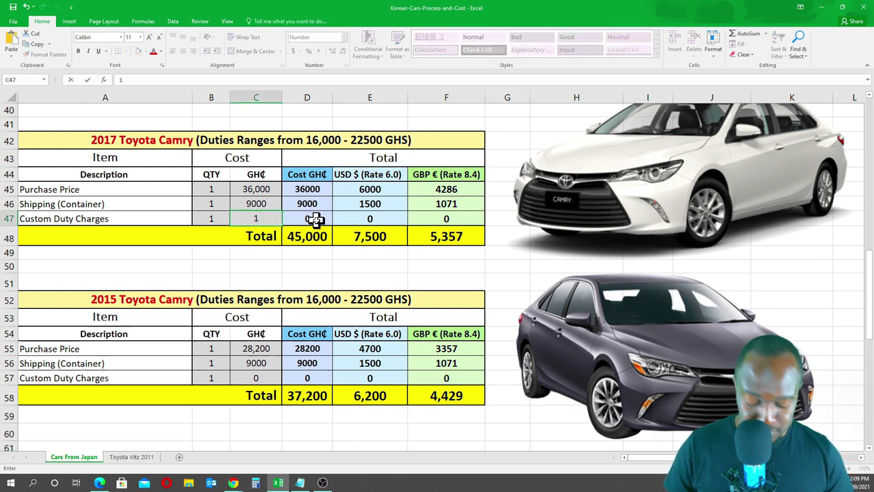
{"action": "type", "text": "600"}
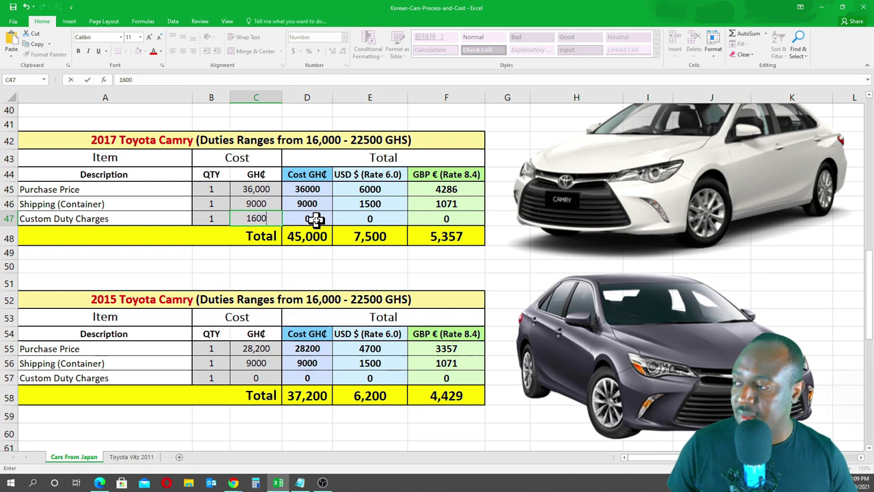
{"action": "left_click", "coordinate": [543, 280]}
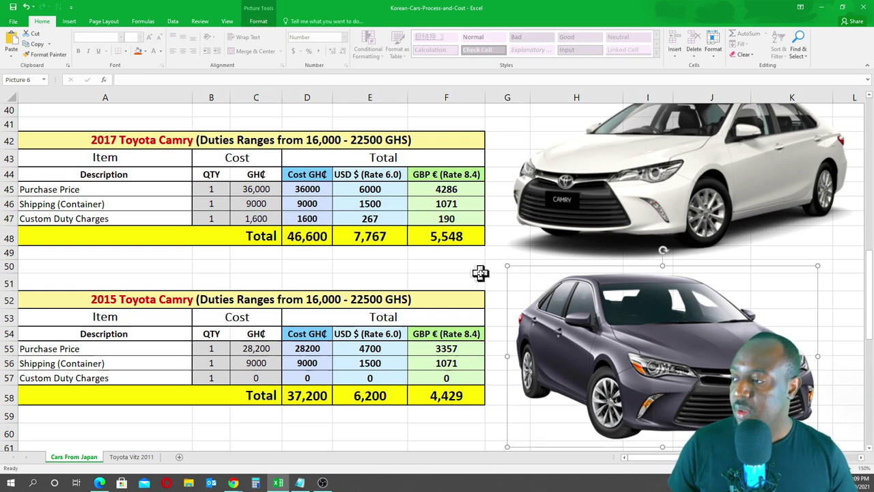
Step: Correct the 2017 Toyota Camry's GH₵ Custom Duty Charges to 16000
{"action": "left_click", "coordinate": [256, 219]}
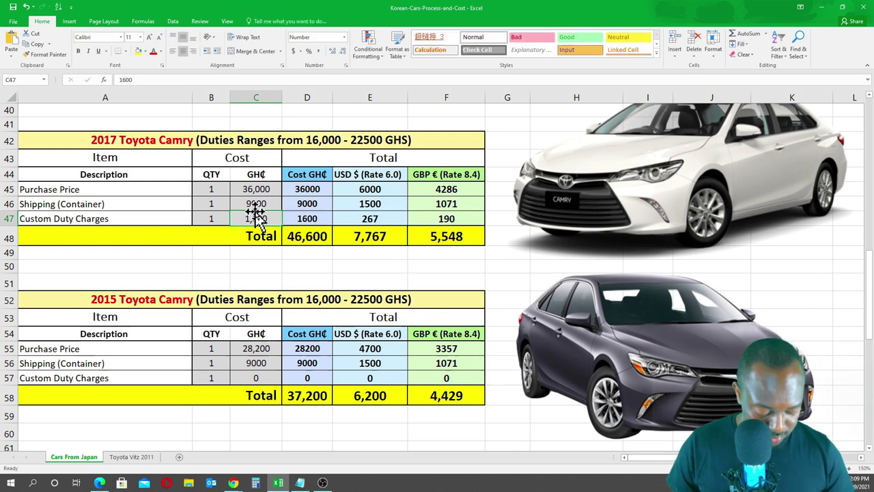
{"action": "type", "text": "16000"}
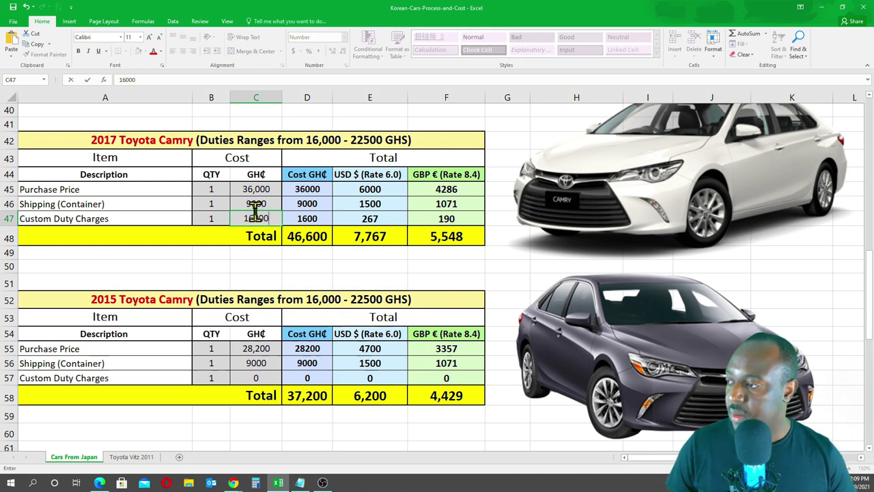
{"action": "left_click", "coordinate": [507, 245]}
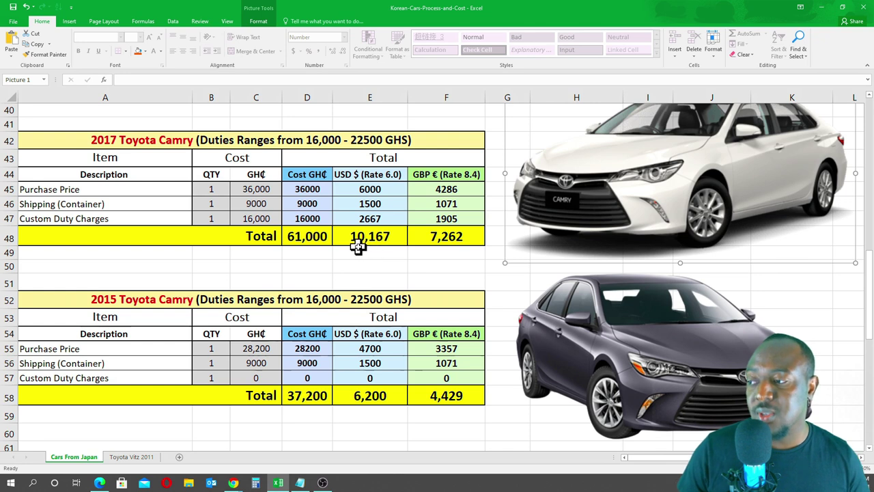
Step: Reset the 2017 Toyota Camry's GH₵ Custom Duty Charges to 0
{"action": "left_click", "coordinate": [256, 219]}
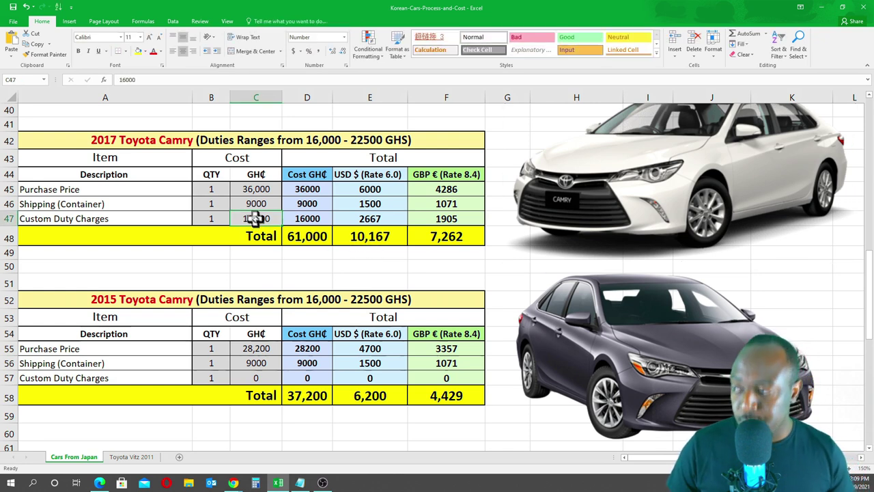
{"action": "type", "text": "0"}
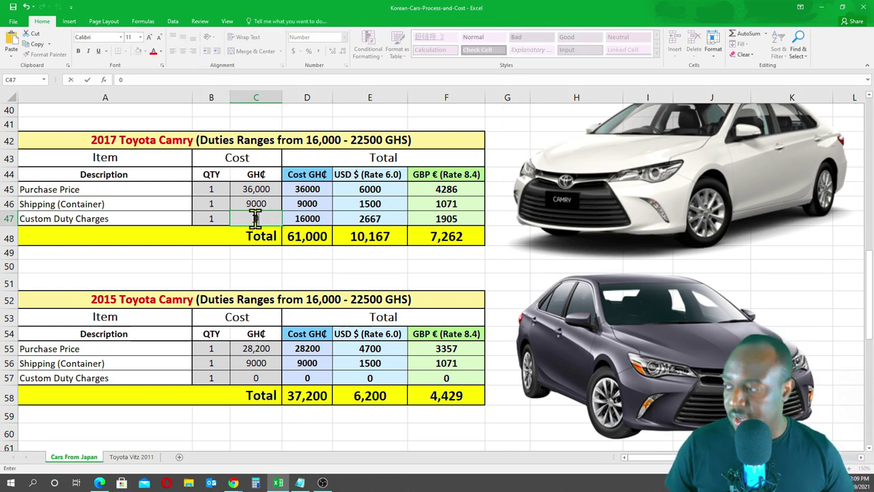
{"action": "left_click", "coordinate": [519, 239]}
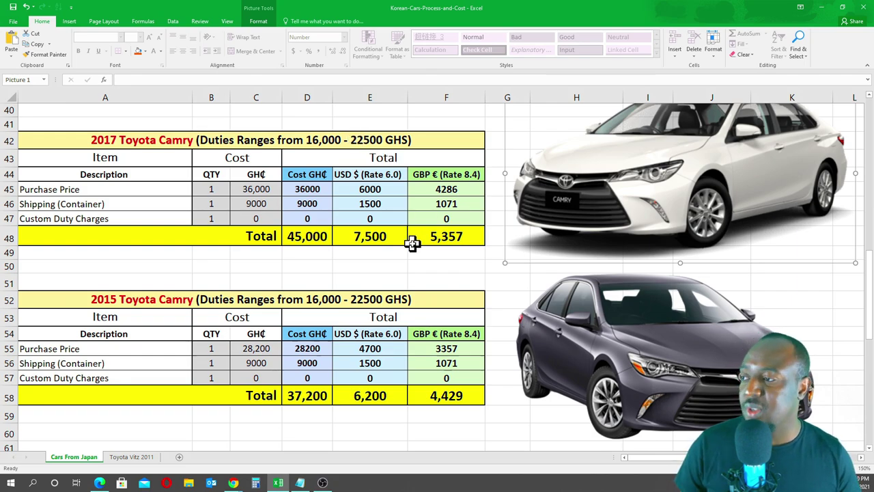
Step: Check the 2015 Toyota Camry's GH₵ total, and set the 2013 Toyota Camry's GH₵ Custom Duty Charges to 16000
{"action": "scroll", "coordinate": [413, 243], "scroll_direction": "down", "scroll_amount": 3}
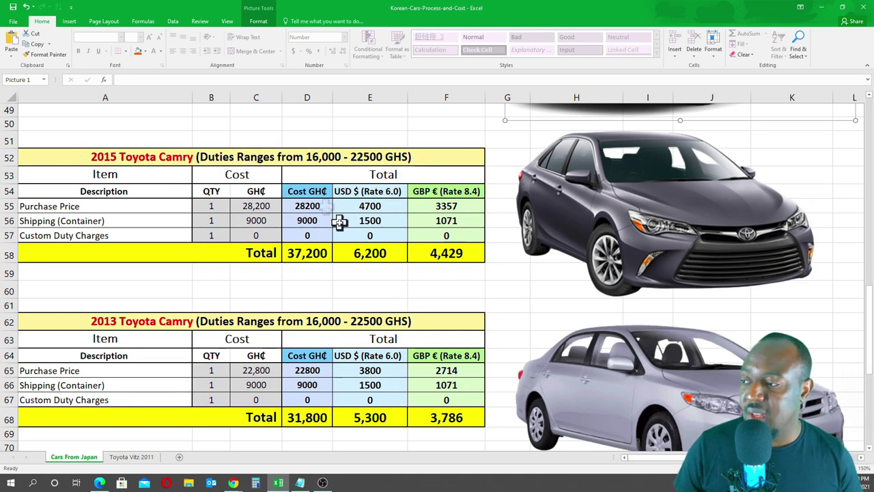
{"action": "left_click", "coordinate": [307, 252]}
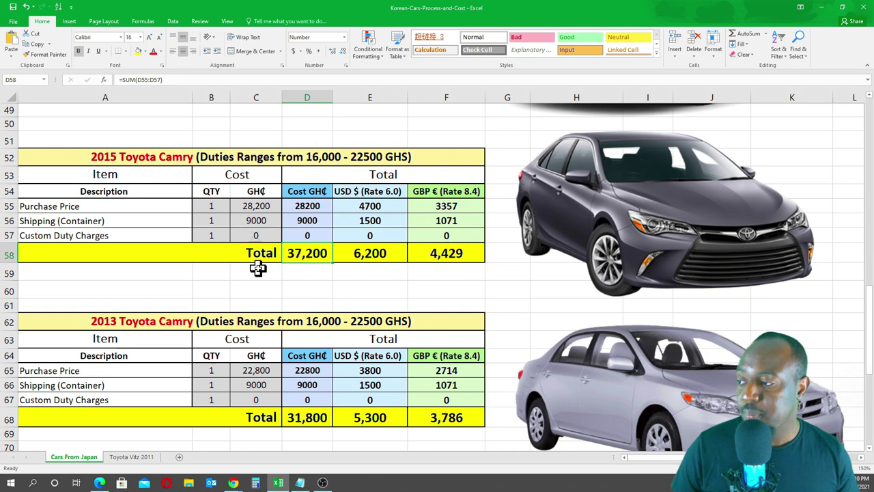
{"action": "scroll", "coordinate": [258, 269], "scroll_direction": "down", "scroll_amount": 3}
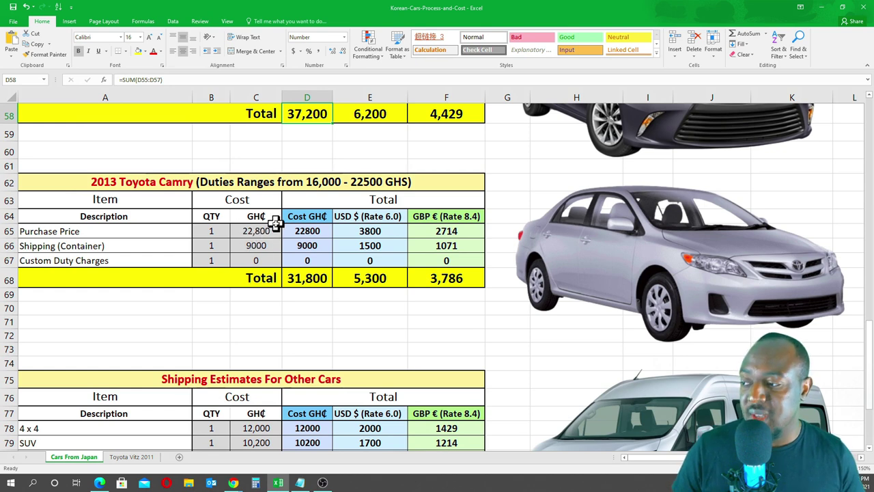
{"action": "left_click", "coordinate": [263, 257]}
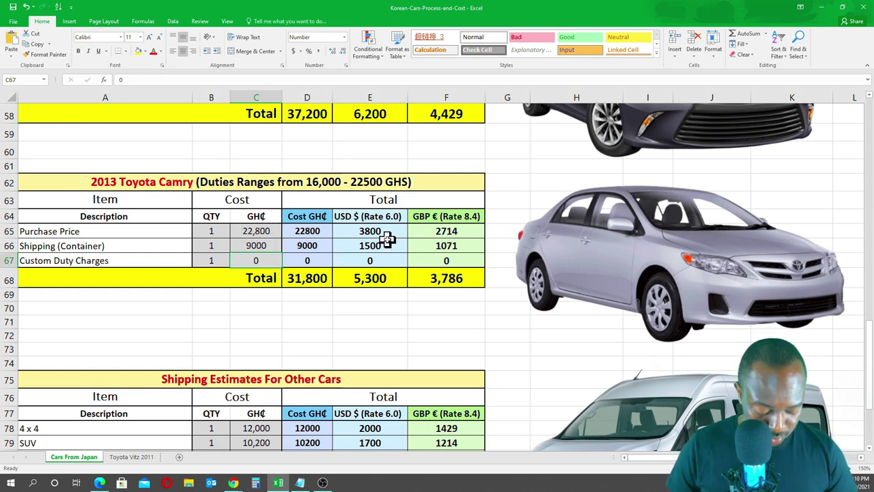
{"action": "type", "text": "16000"}
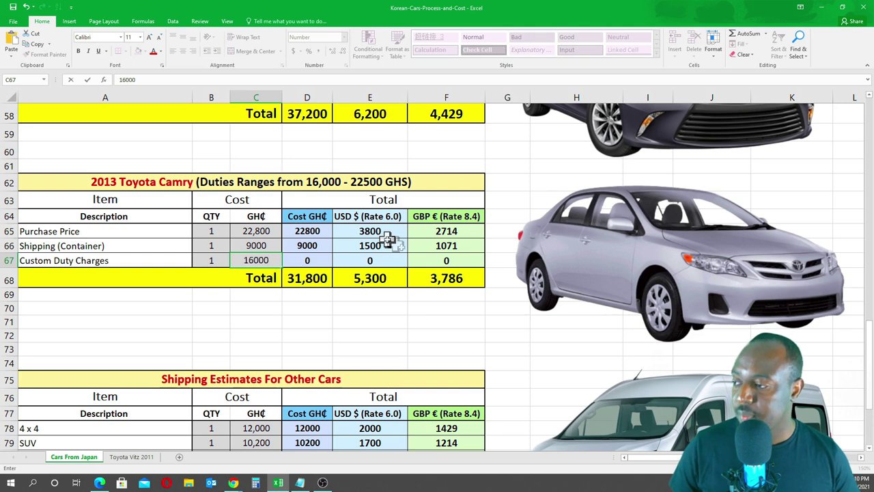
{"action": "left_click", "coordinate": [445, 322]}
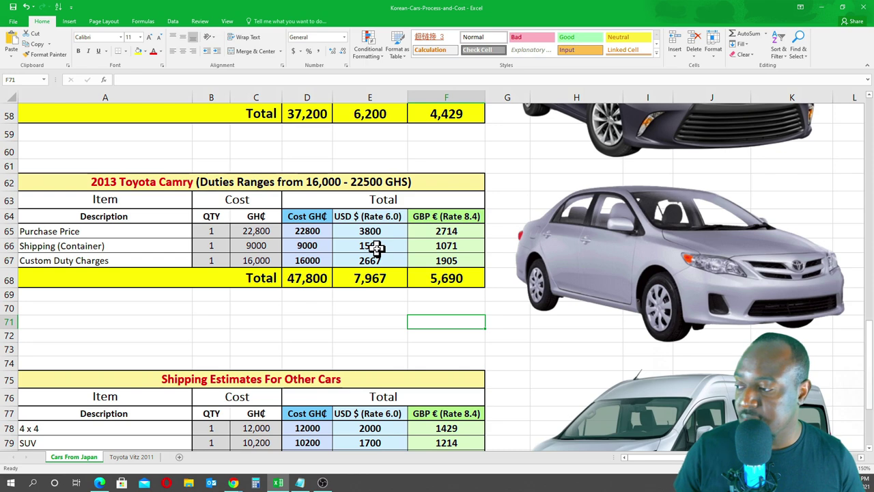
Step: Examine the GH₵ costs for the 4 x 4 and SUV in the Shipping Estimates For Other Cars table
{"action": "scroll", "coordinate": [377, 249], "scroll_direction": "down", "scroll_amount": 3}
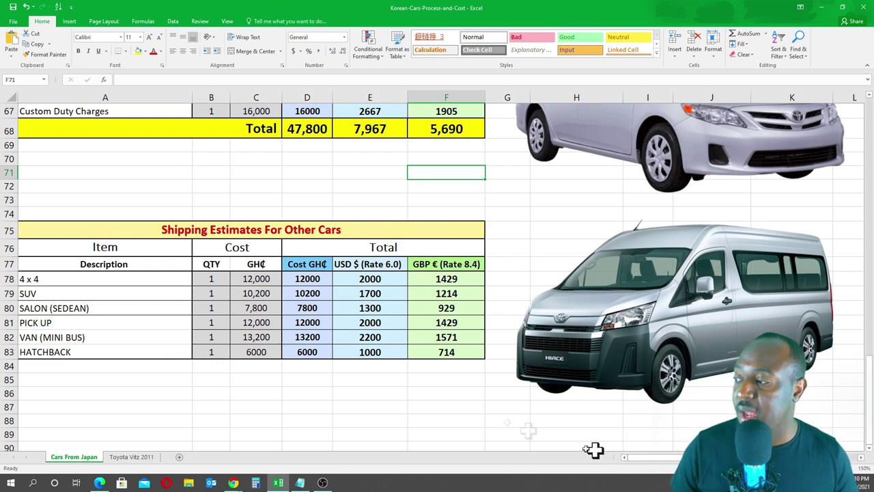
{"action": "left_click", "coordinate": [52, 282]}
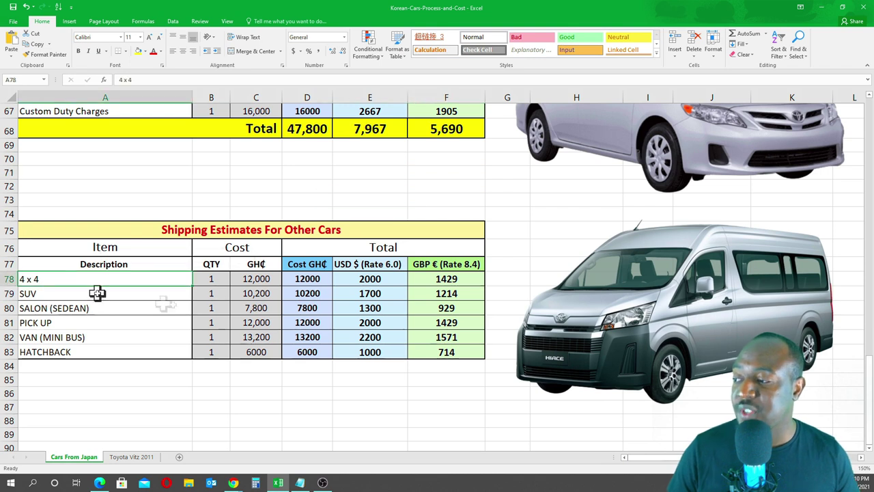
{"action": "left_click", "coordinate": [258, 281]}
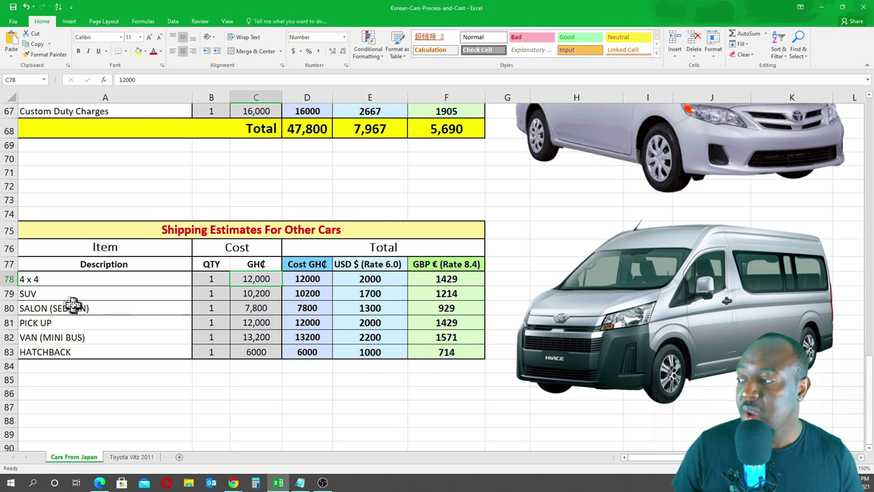
{"action": "left_click", "coordinate": [263, 295]}
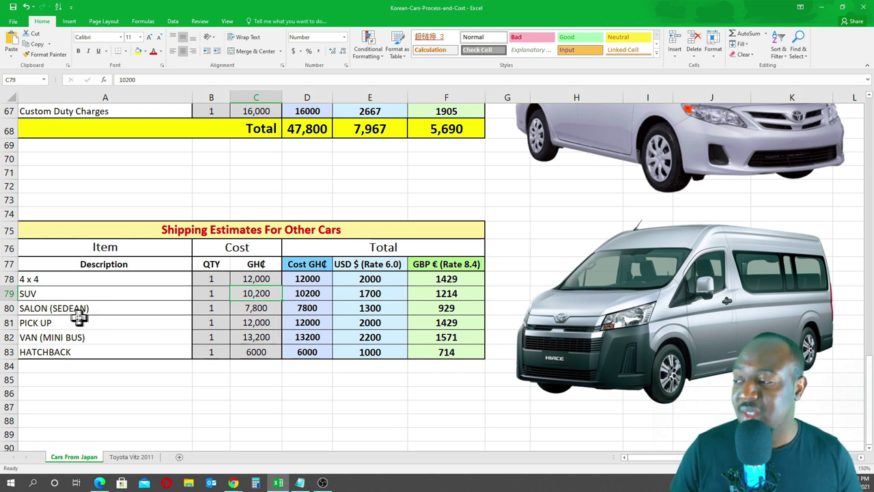
Step: Examine the GH₵ costs for the salon, pick up, van and hatchback in the Shipping Estimates For Other Cars table
{"action": "left_click", "coordinate": [250, 312]}
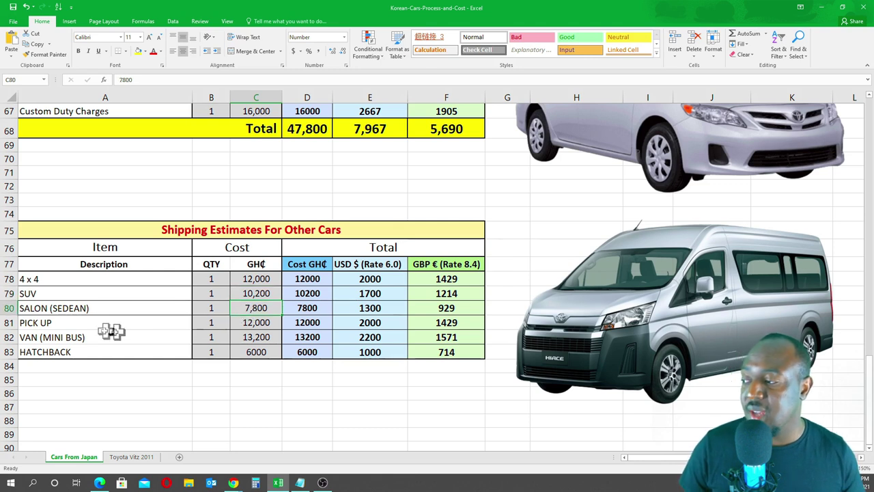
{"action": "left_click", "coordinate": [248, 326]}
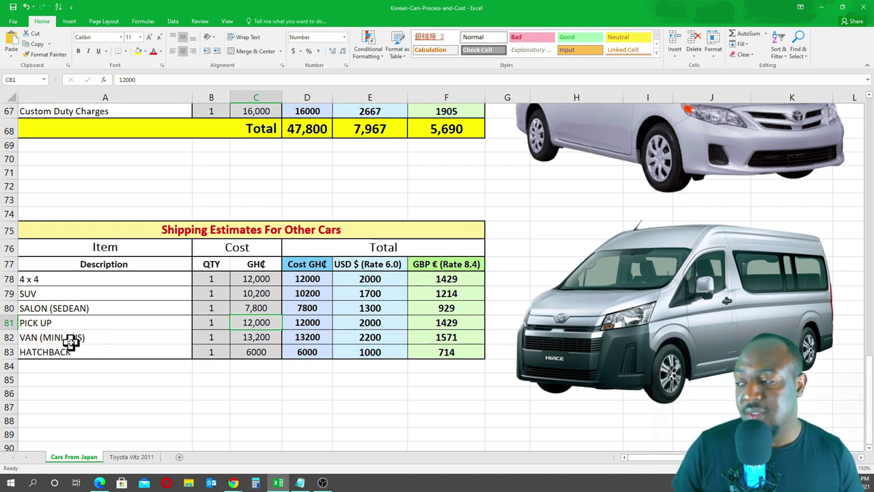
{"action": "left_click", "coordinate": [252, 337]}
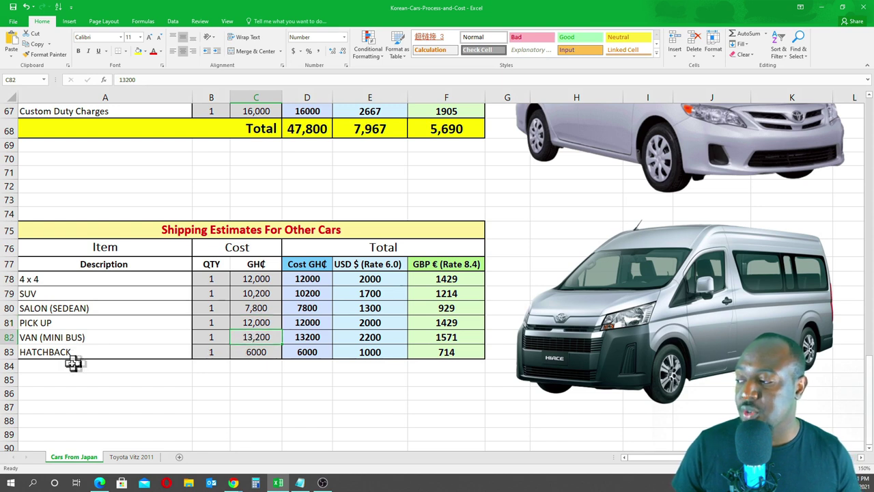
{"action": "left_click", "coordinate": [251, 353]}
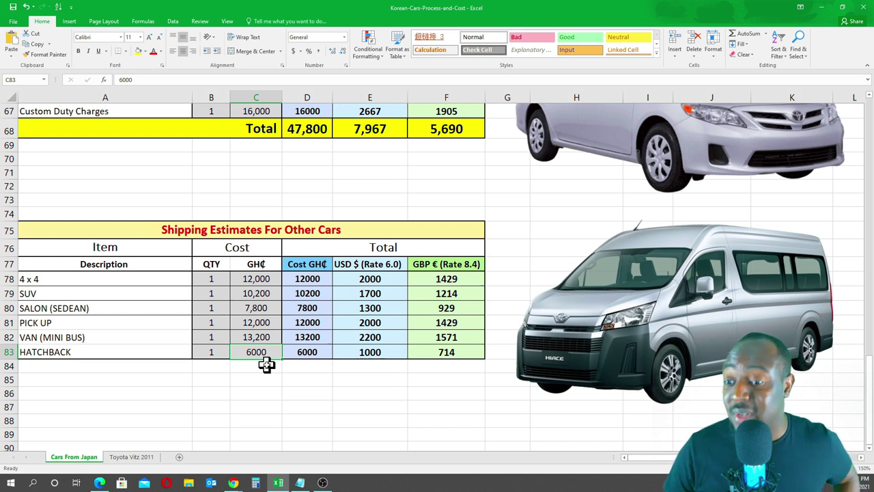
{"action": "scroll", "coordinate": [445, 335], "scroll_direction": "up", "scroll_amount": 20}
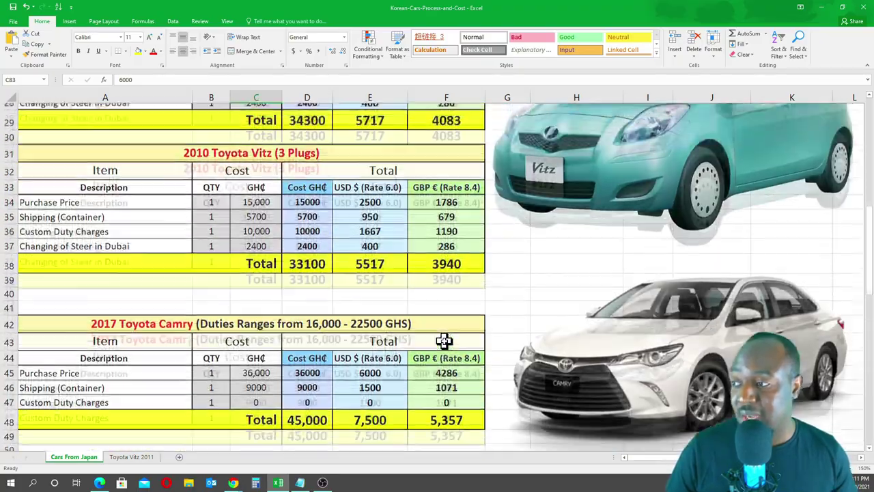
{"action": "scroll", "coordinate": [445, 340], "scroll_direction": "down", "scroll_amount": 20}
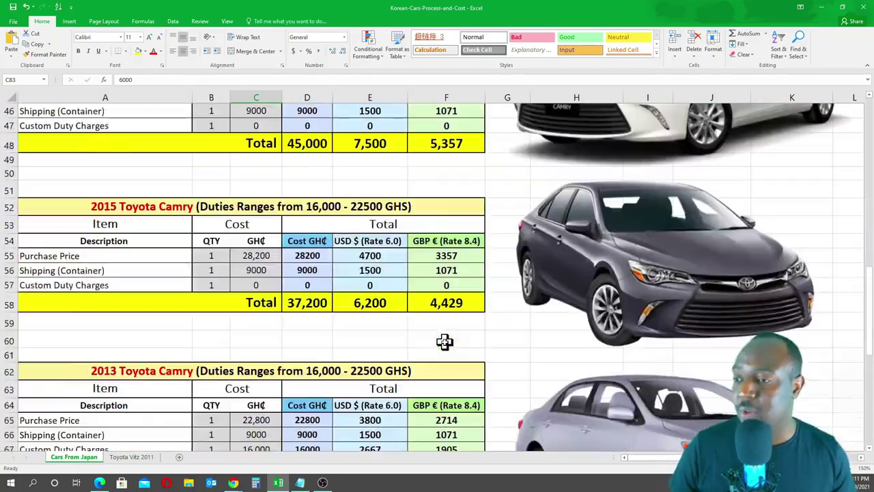
{"action": "scroll", "coordinate": [767, 142], "scroll_direction": "up", "scroll_amount": 13}
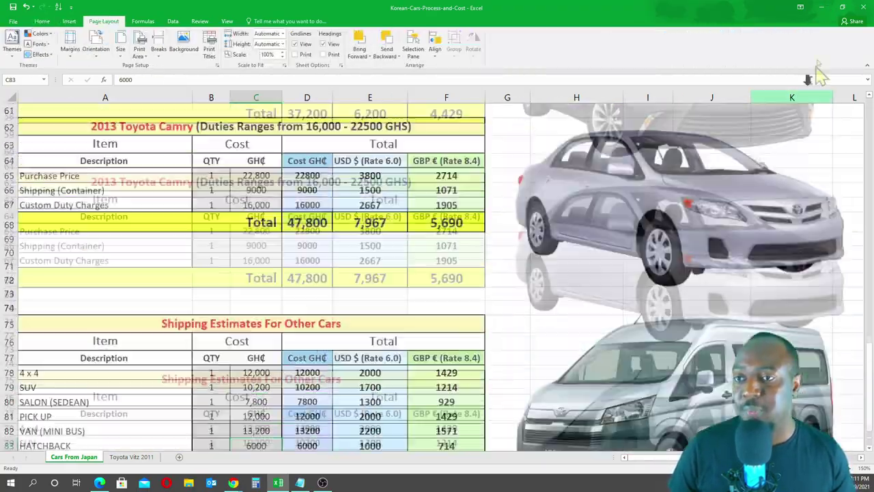